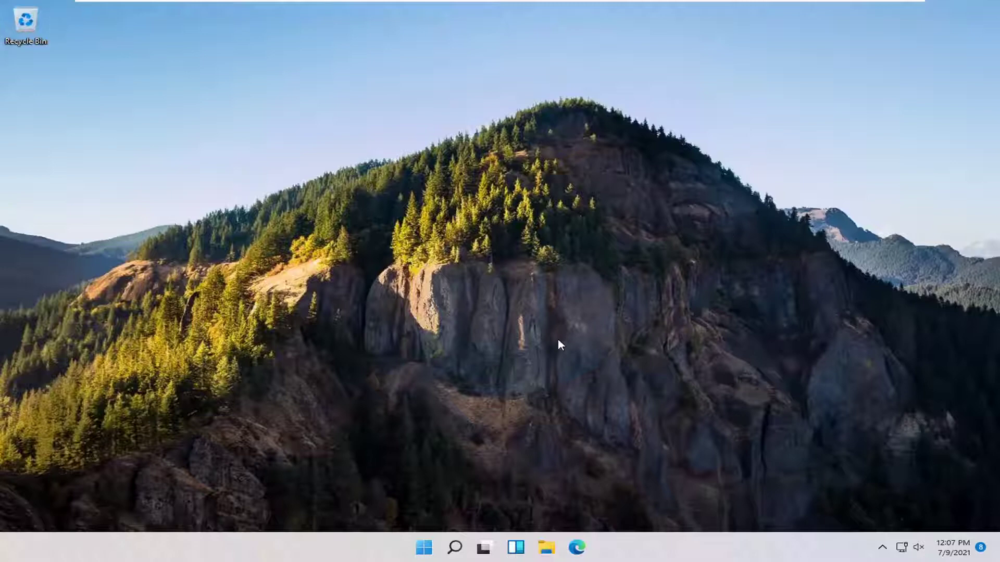
Step: Open Windows Features from search and tick SMB 1.0/CIFS Client under SMB 1.0/CIFS File Sharing Support
click(455, 550)
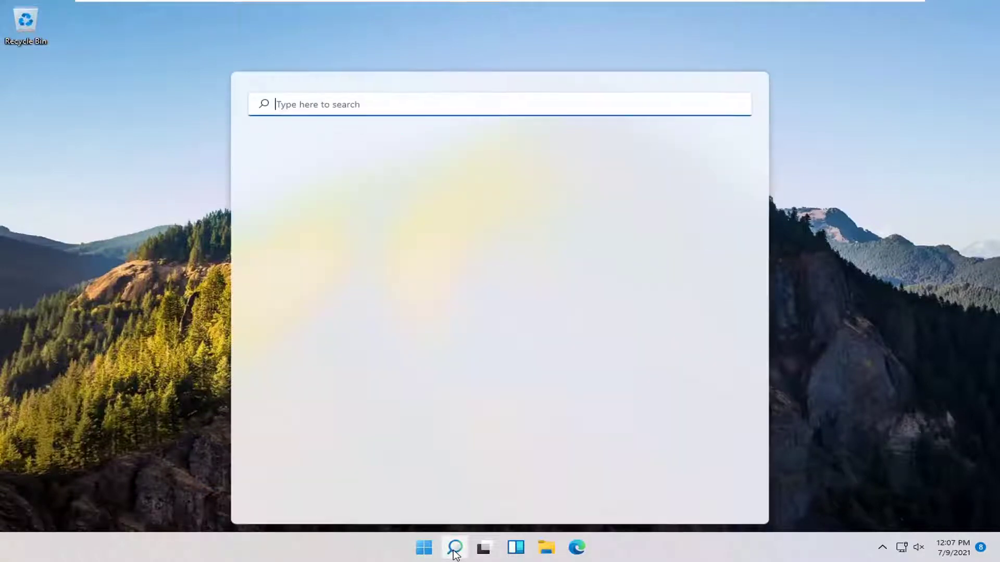
text(w)
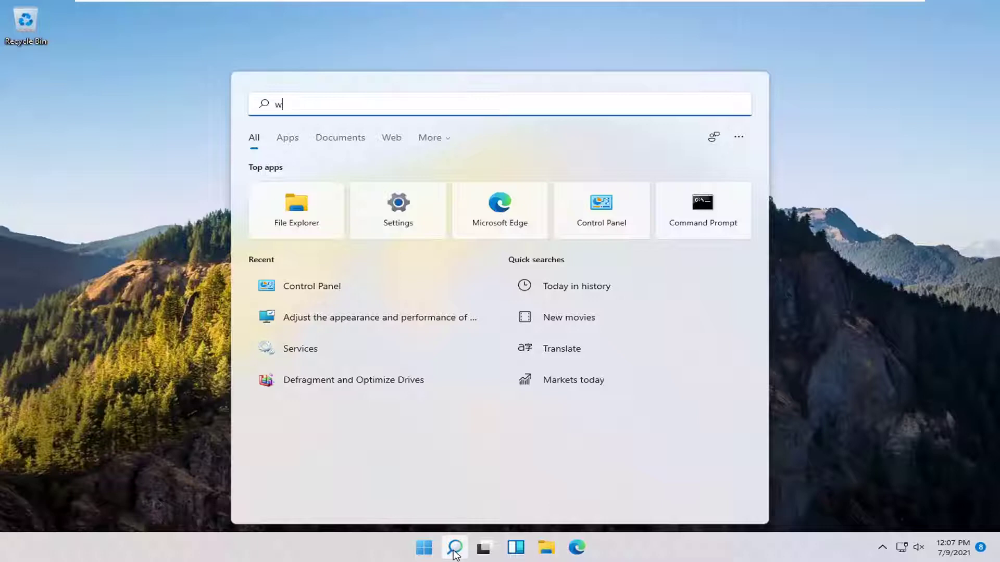
text(indows featur)
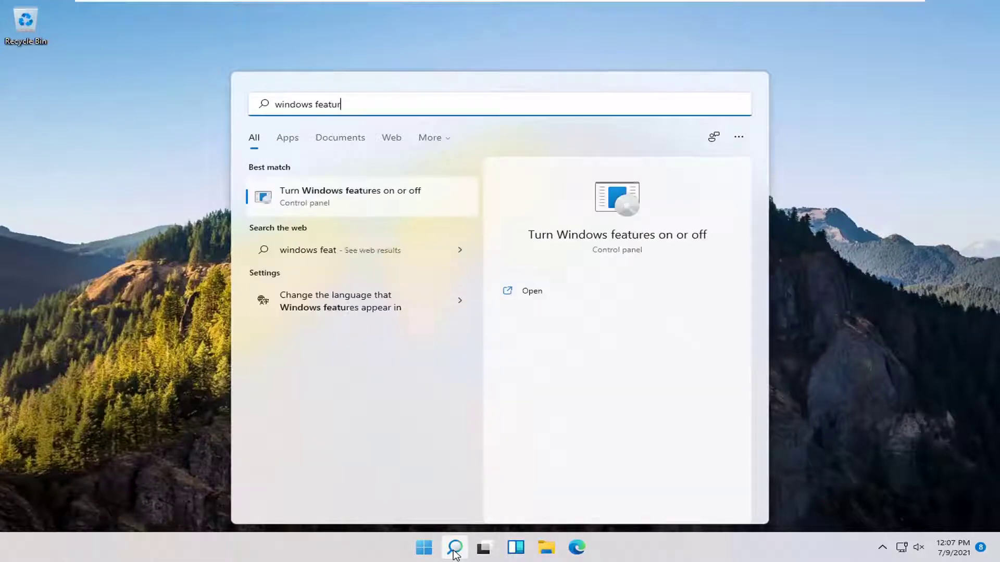
text(es)
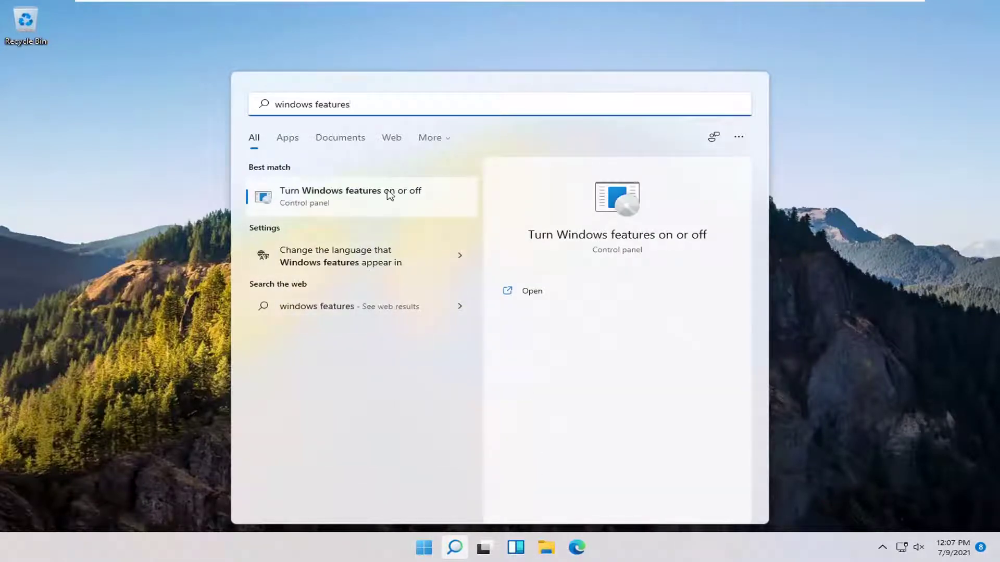
click(377, 200)
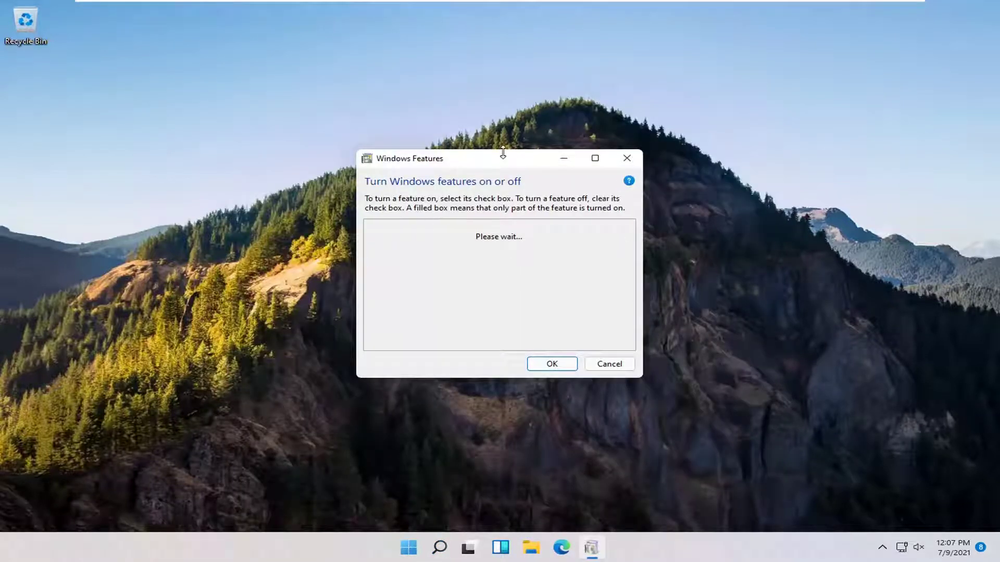
drag(504, 160, 512, 154)
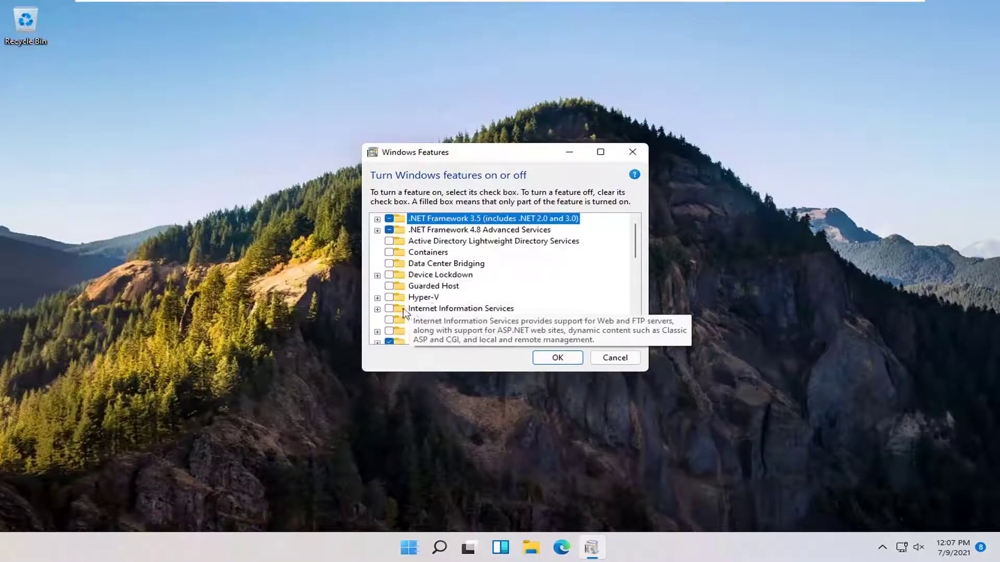
scroll(489, 317, down, 1)
scroll(467, 333, down, 1)
scroll(468, 332, down, 3)
scroll(465, 331, down, 1)
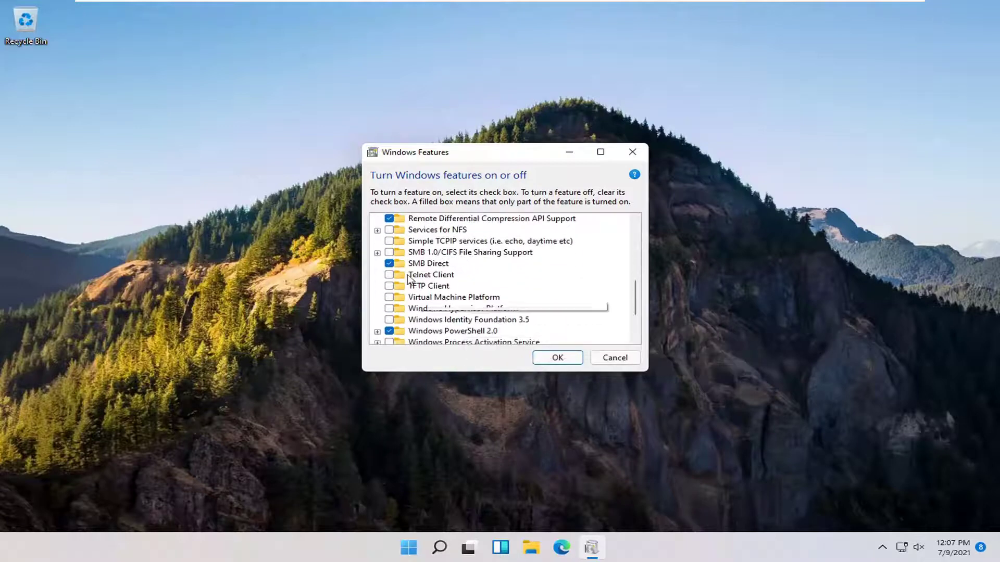
click(377, 253)
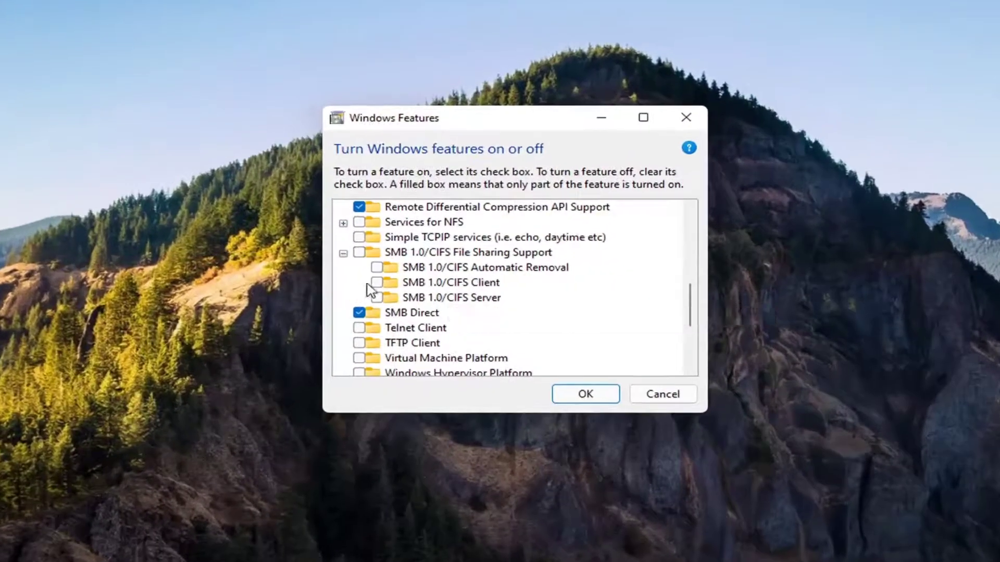
click(377, 283)
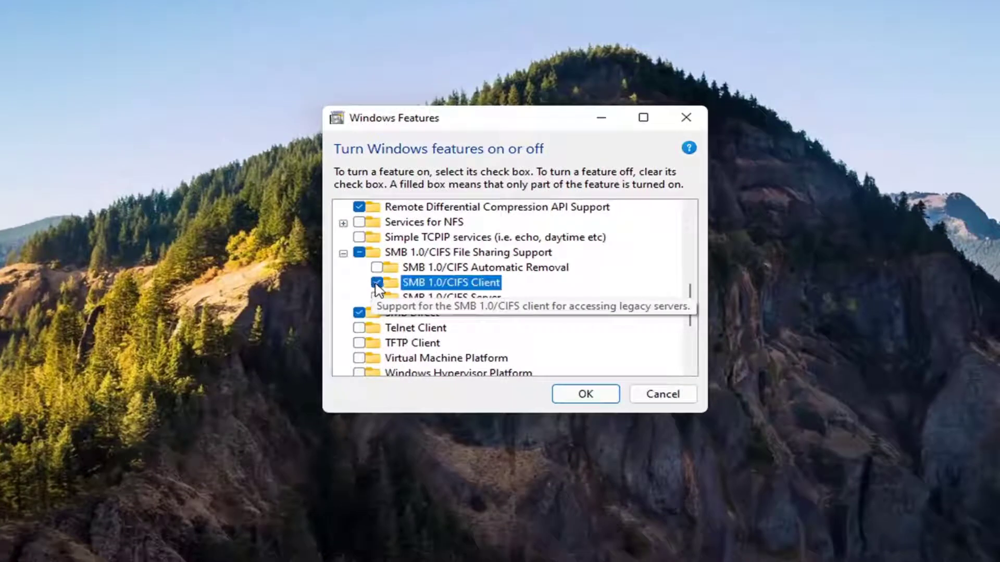
click(601, 400)
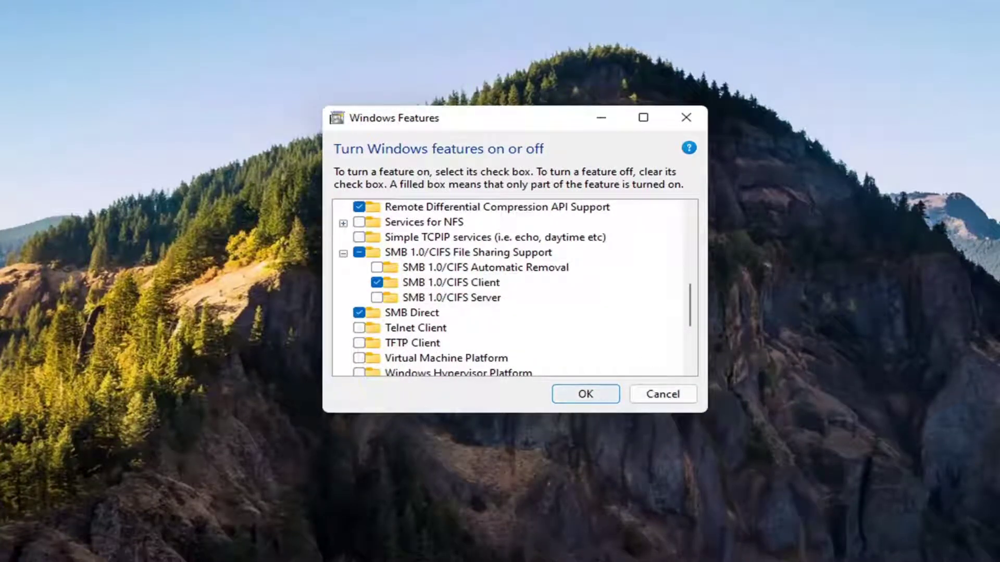
Step: Apply the SMB 1.0/CIFS Client feature change and let Windows finish installing it
click(588, 397)
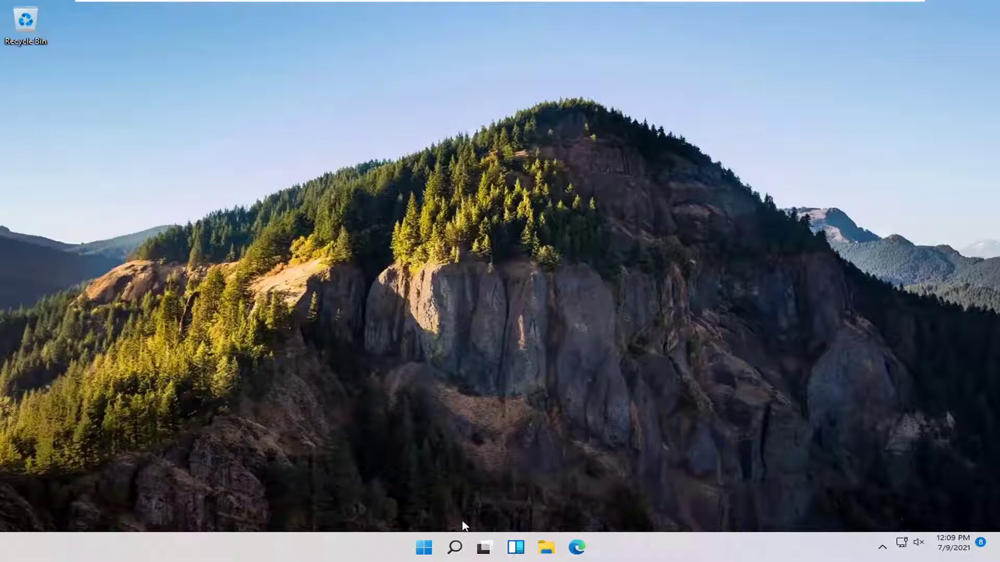
Step: Open Control Panel in Category view and go to Network and Internet > Network and Sharing Center
click(454, 547)
text(cont)
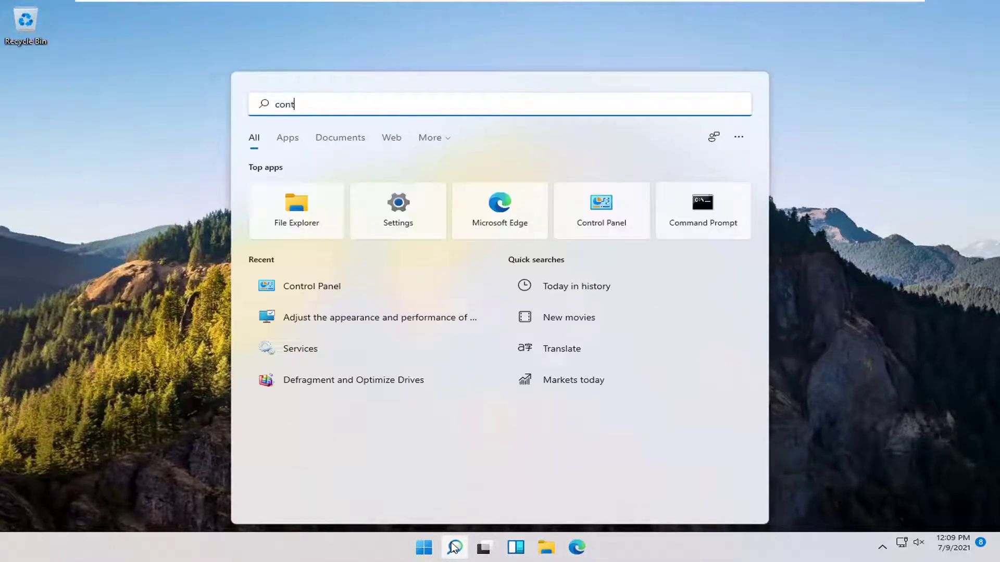
text(rol panel)
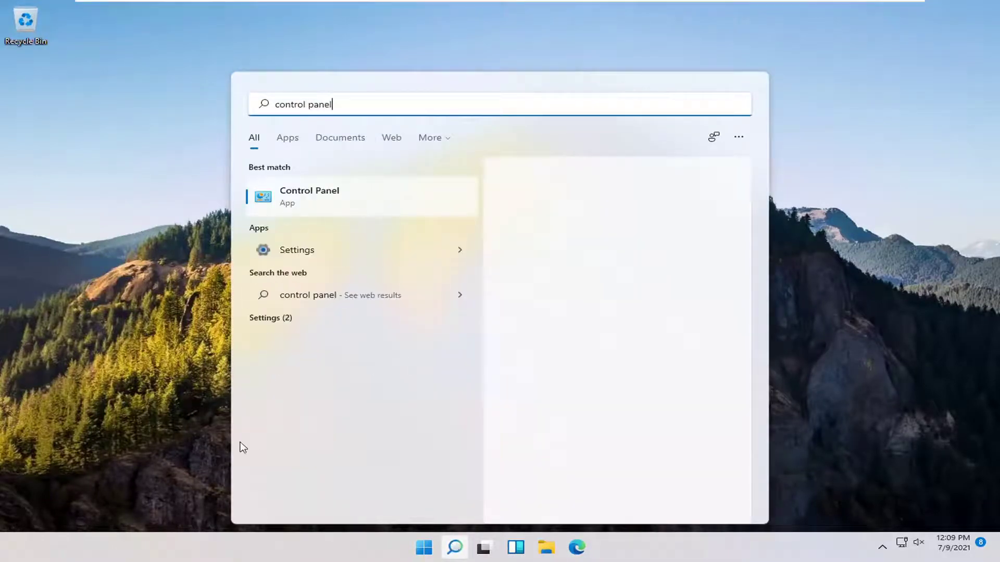
click(326, 208)
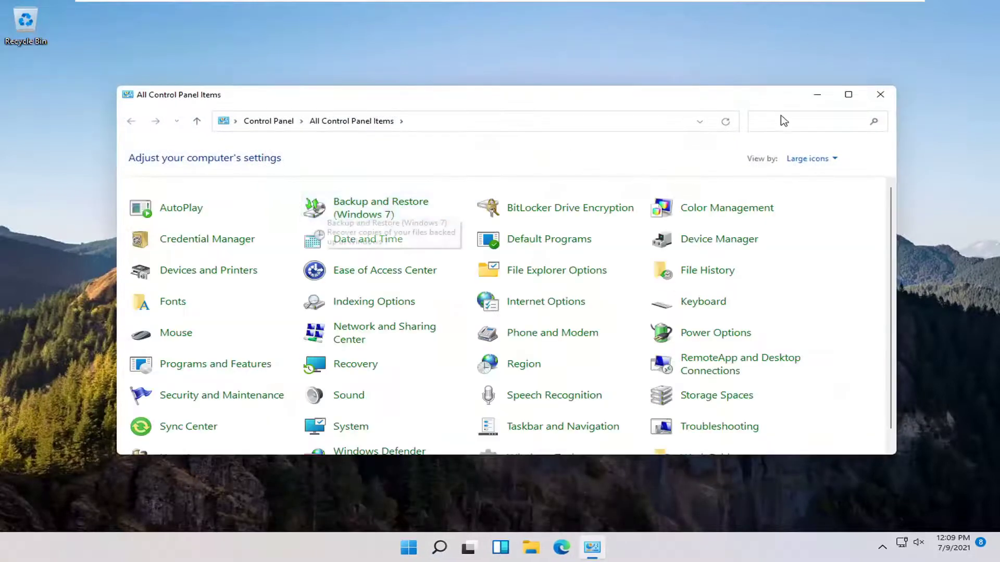
click(805, 159)
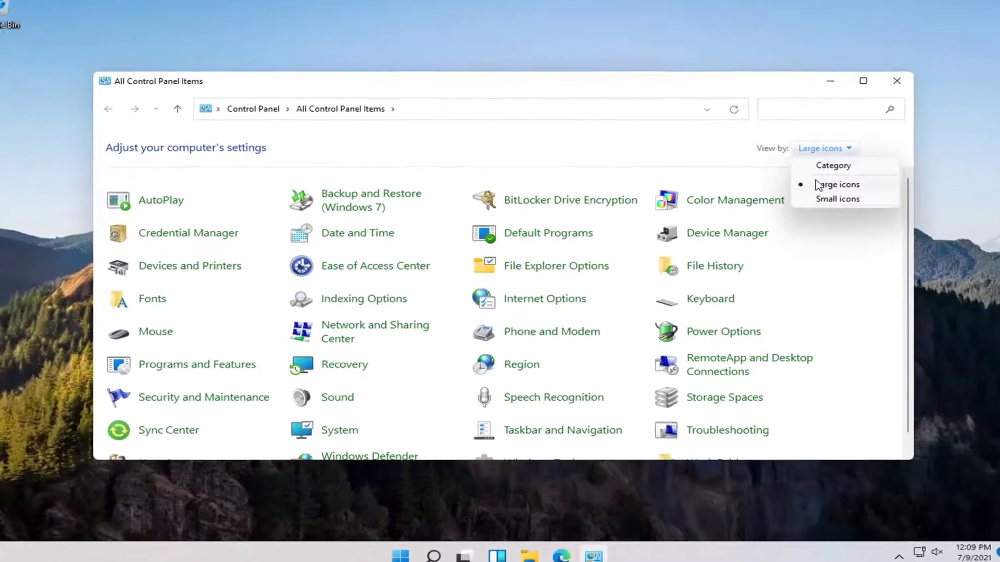
click(826, 167)
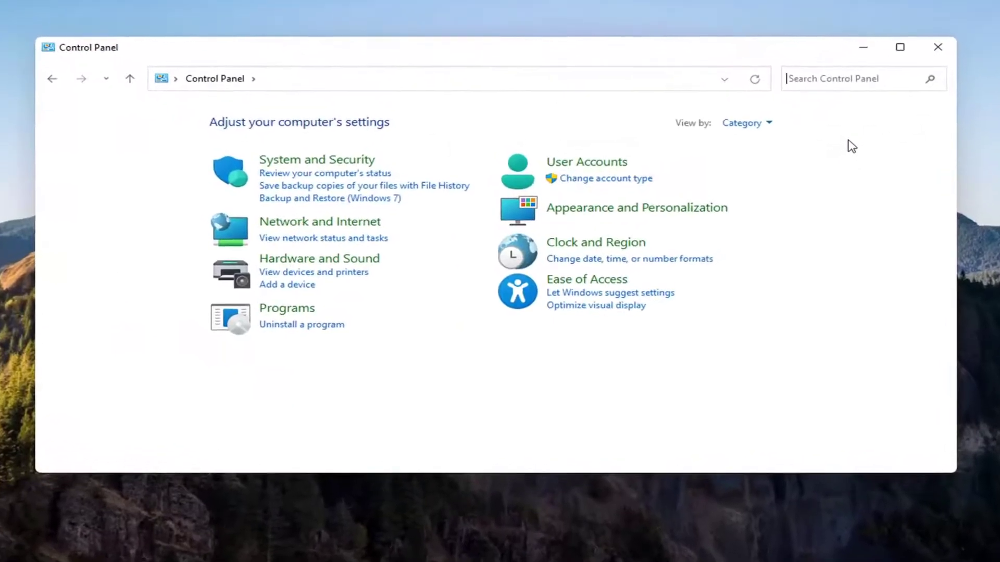
click(343, 227)
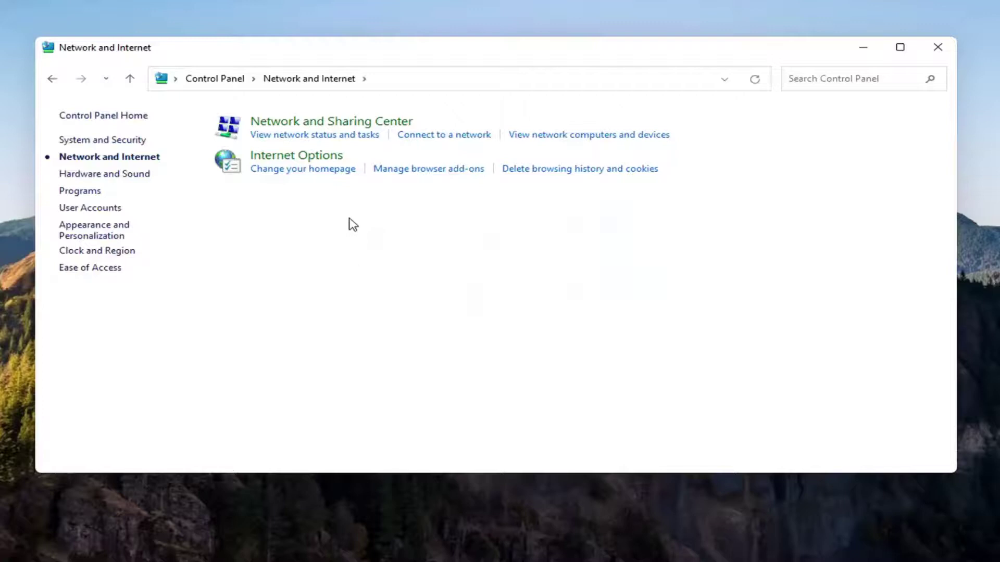
click(365, 122)
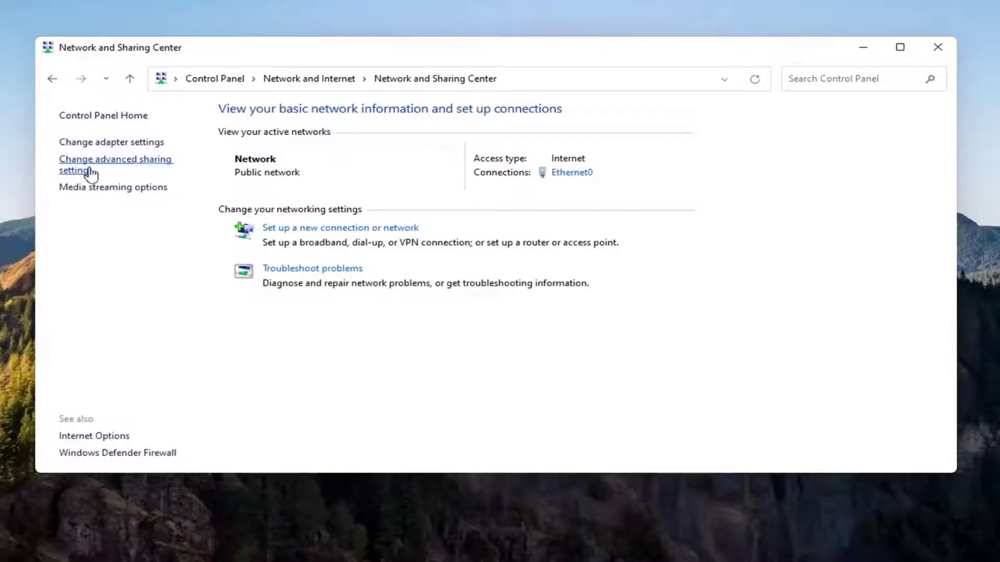
Step: Turn on network discovery and file and printer sharing for the Private profile and save
click(82, 173)
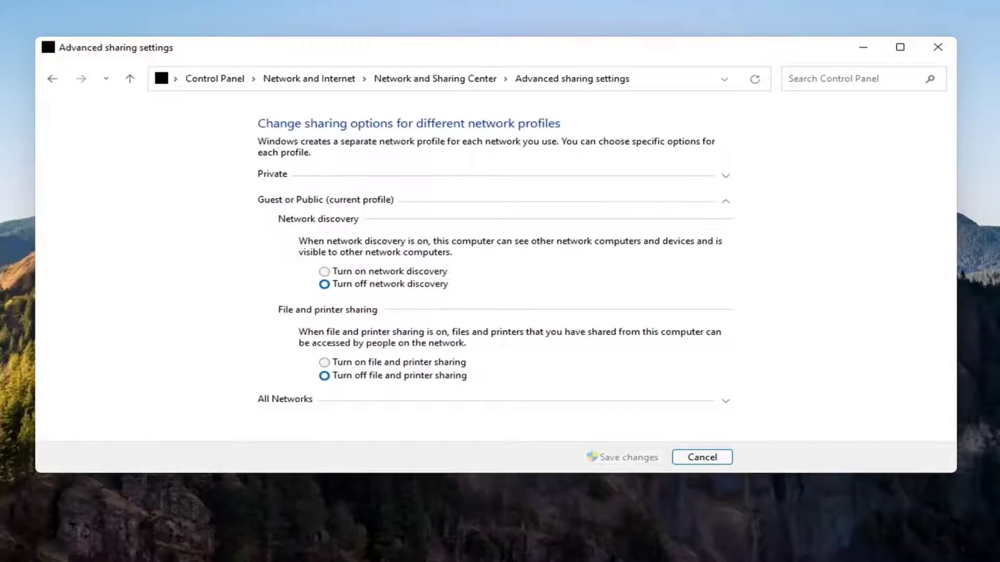
click(294, 173)
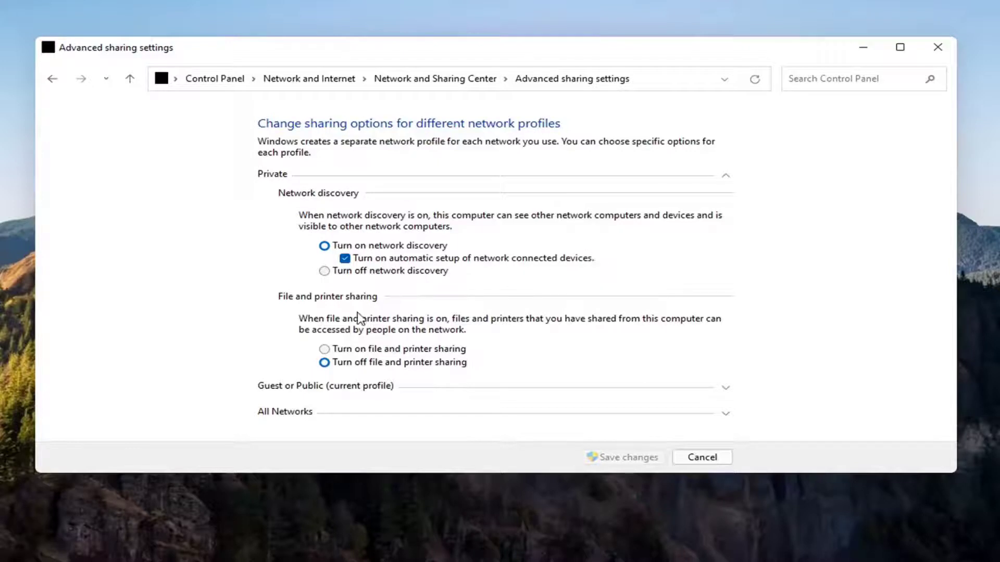
click(324, 349)
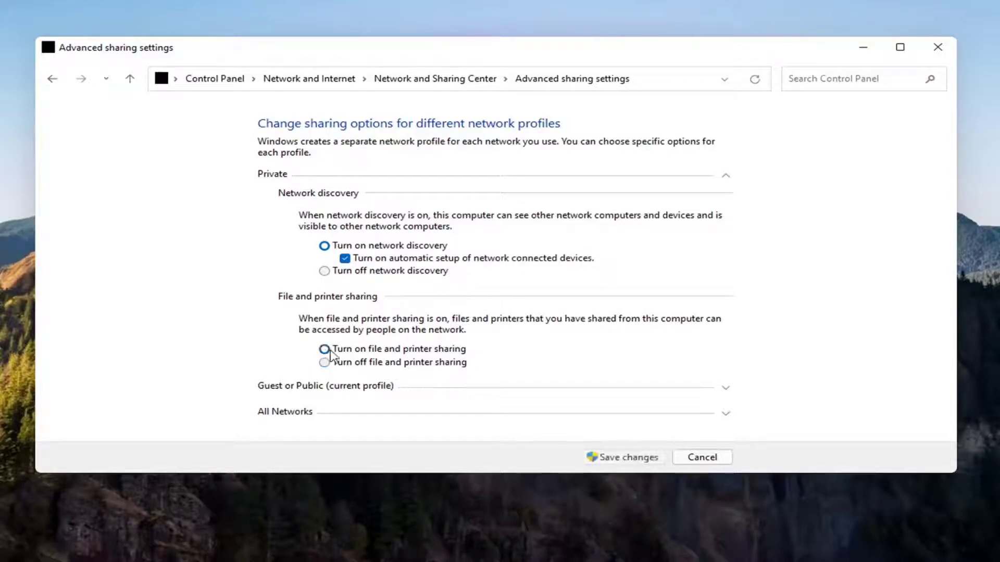
click(628, 458)
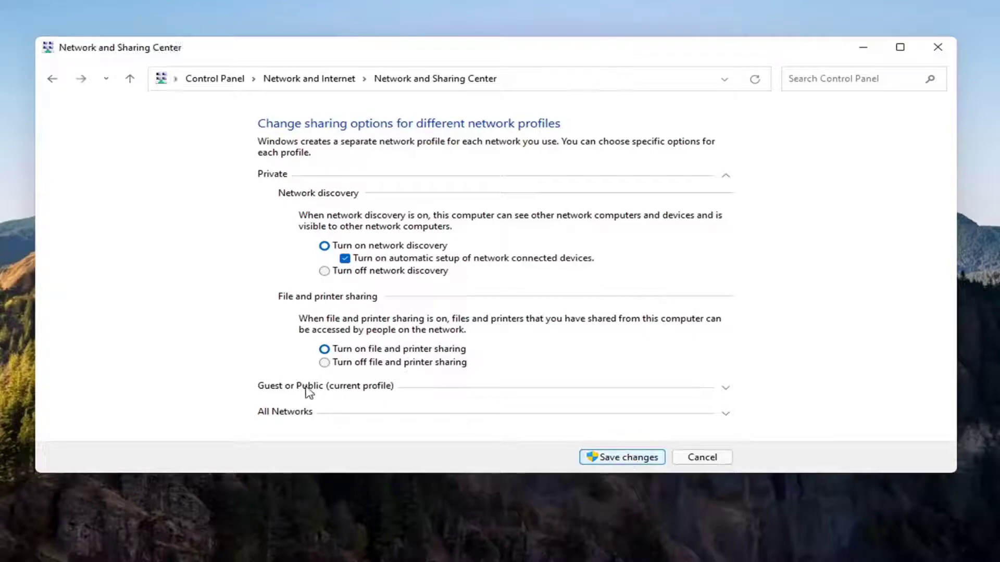
Step: Reopen advanced sharing settings and expand the Private profile to verify the saved settings
click(133, 164)
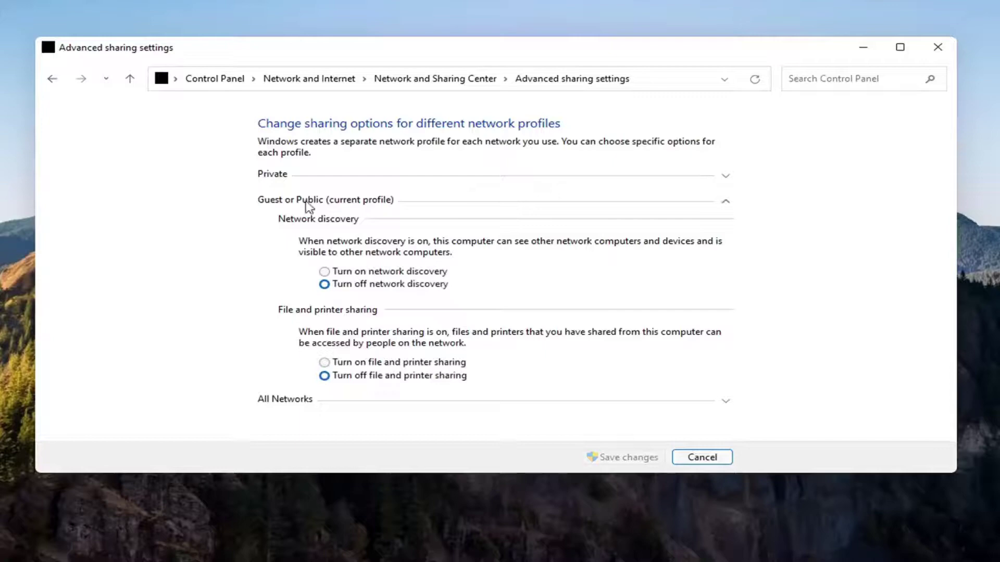
click(295, 202)
click(300, 176)
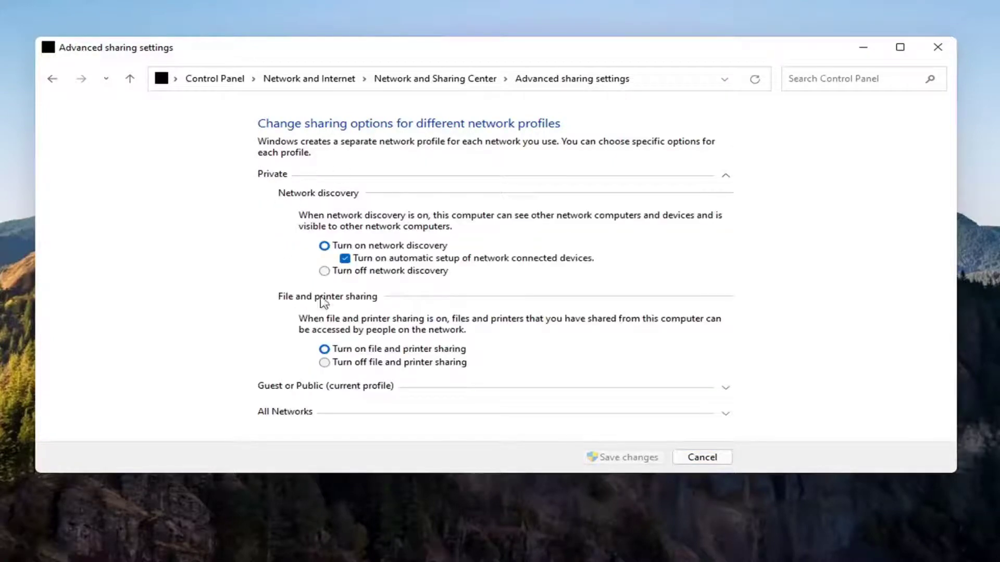
click(458, 176)
Step: Close the sharing settings window and launch Services from Windows search
click(937, 47)
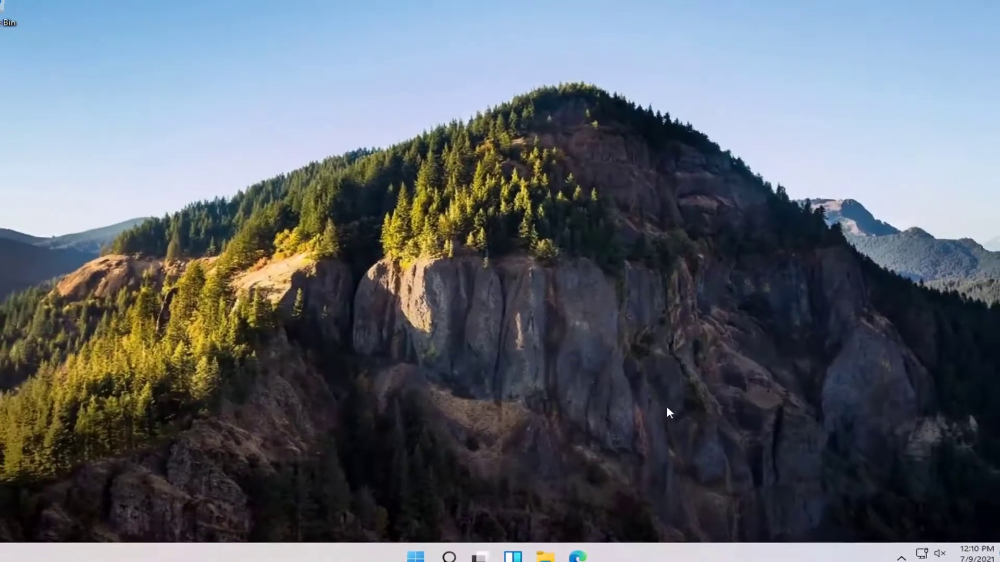
click(456, 550)
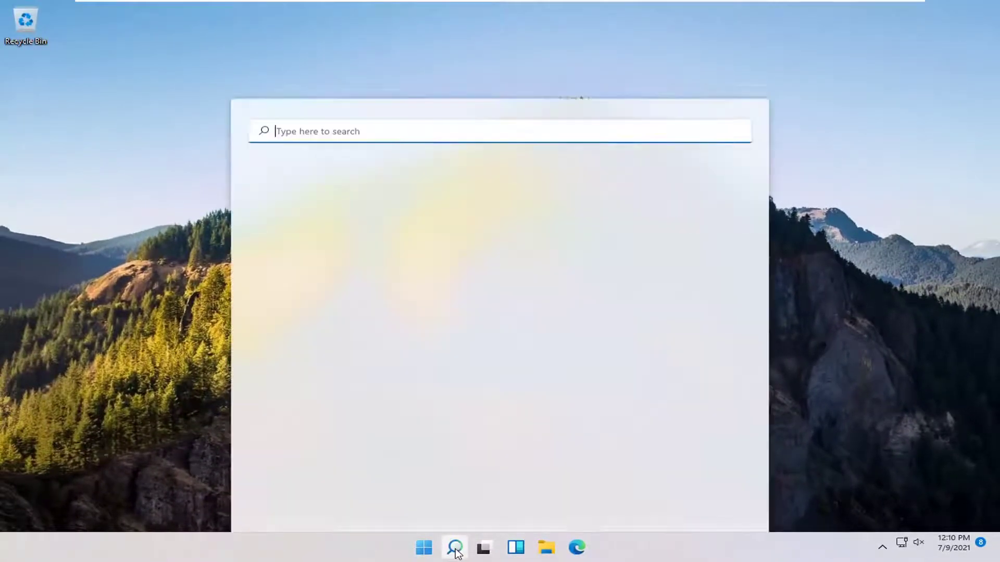
text(services)
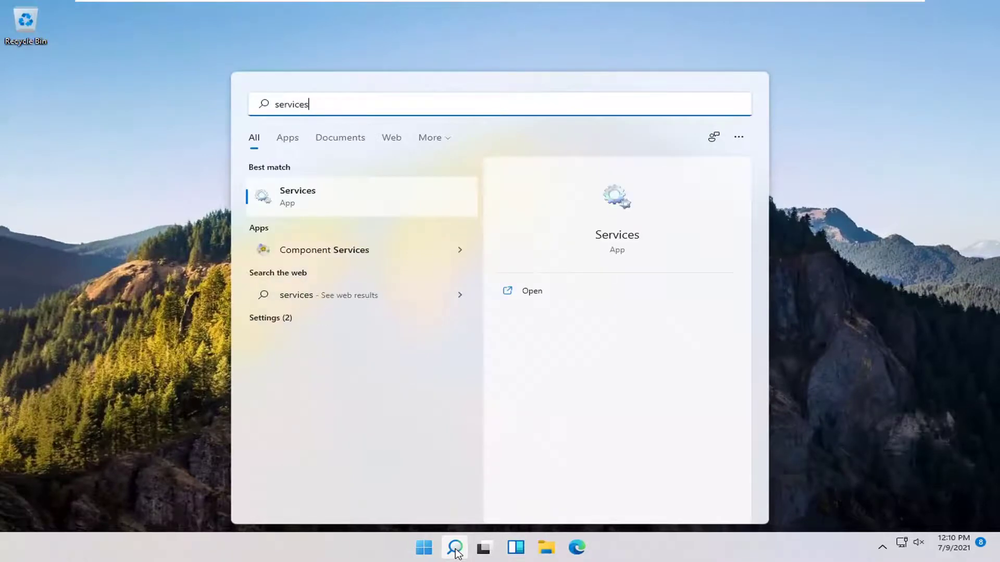
click(293, 202)
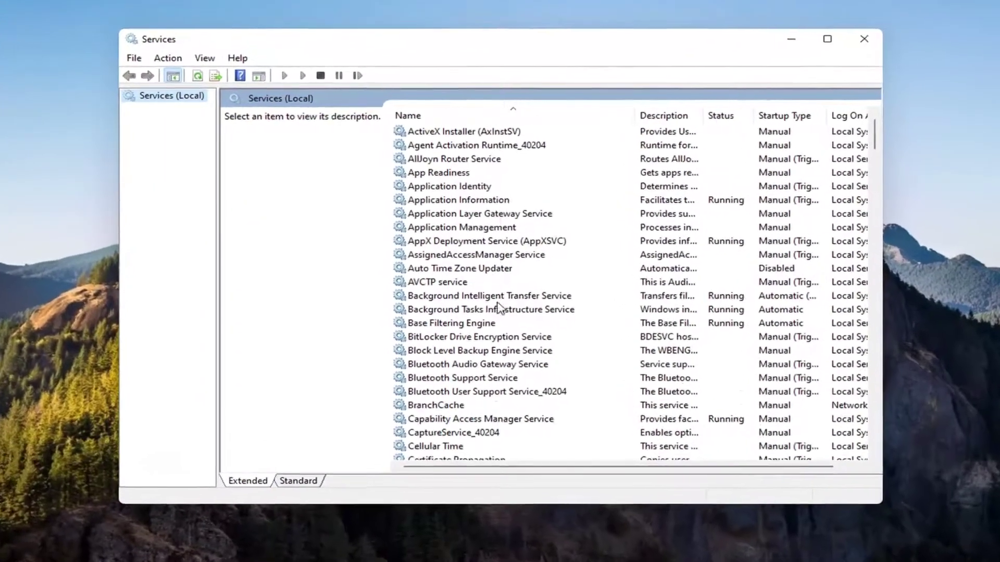
scroll(618, 328, down, 1)
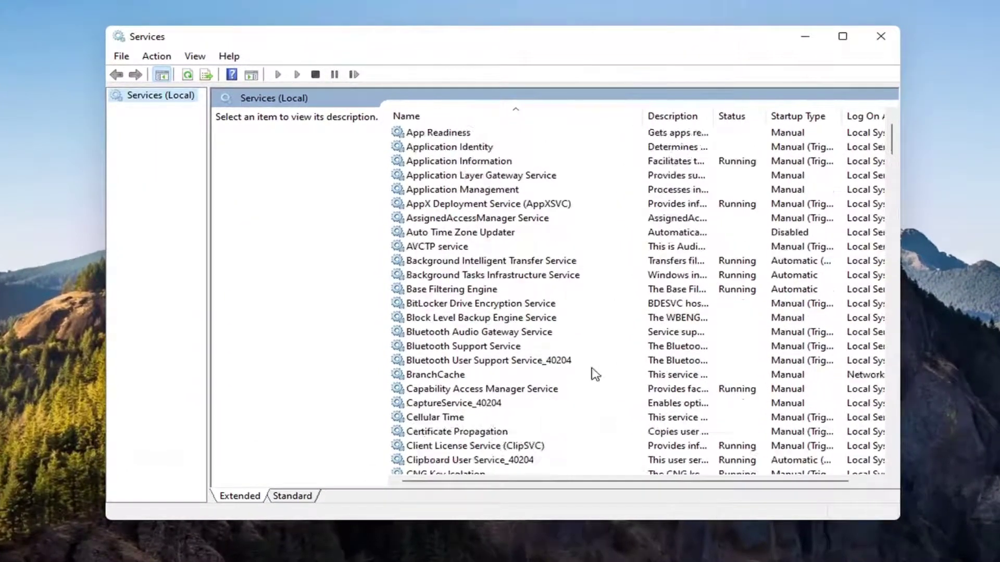
scroll(592, 373, down, 7)
scroll(591, 373, down, 8)
scroll(578, 374, down, 4)
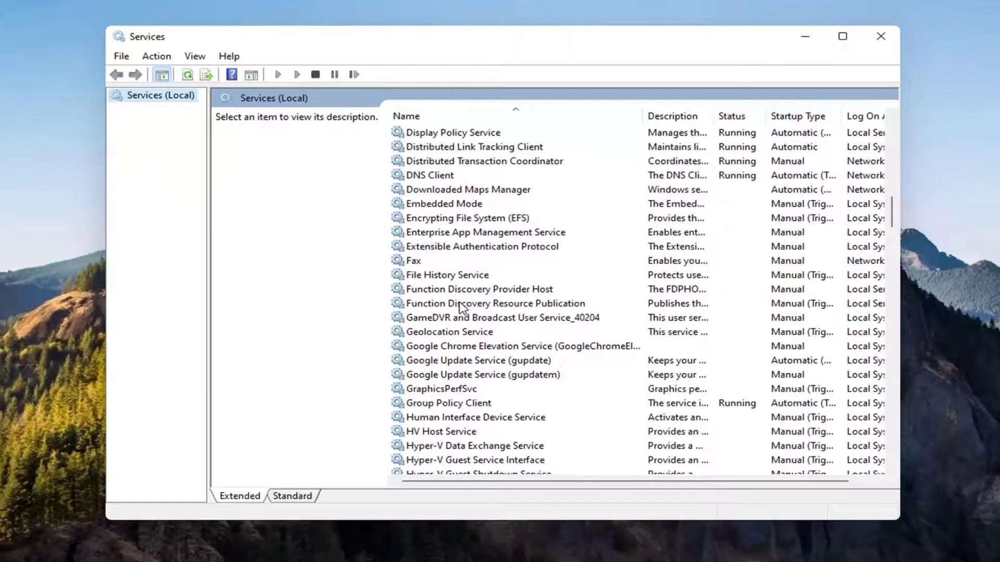
Step: Set Function Discovery Provider Host to Automatic startup, start the service, and apply
click(491, 290)
double_click(491, 290)
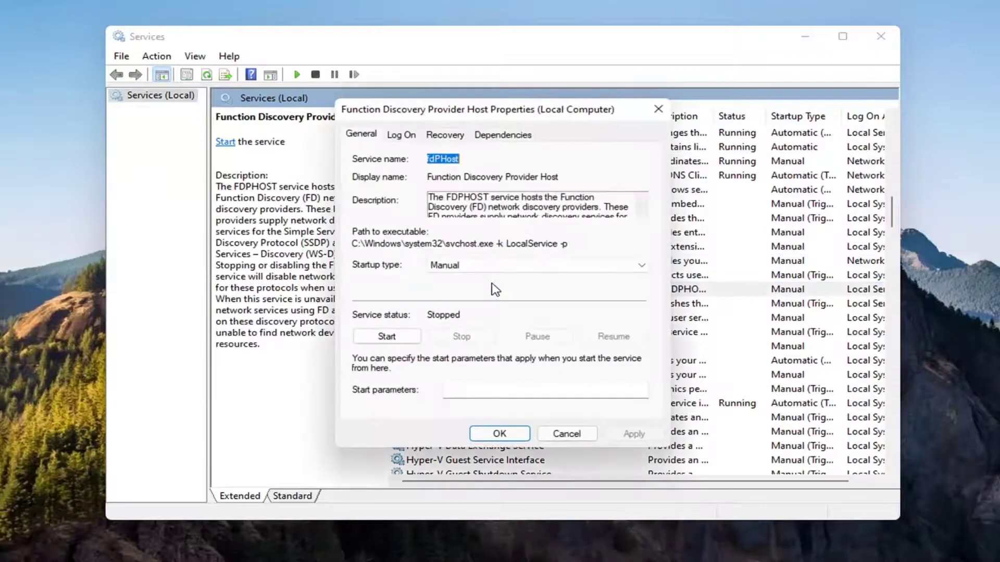
click(440, 266)
click(459, 290)
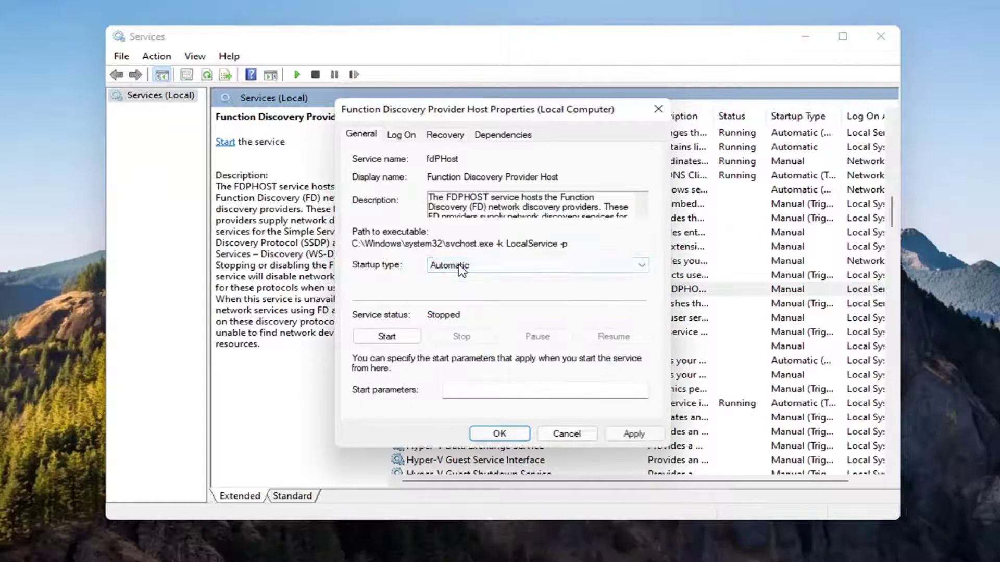
click(386, 337)
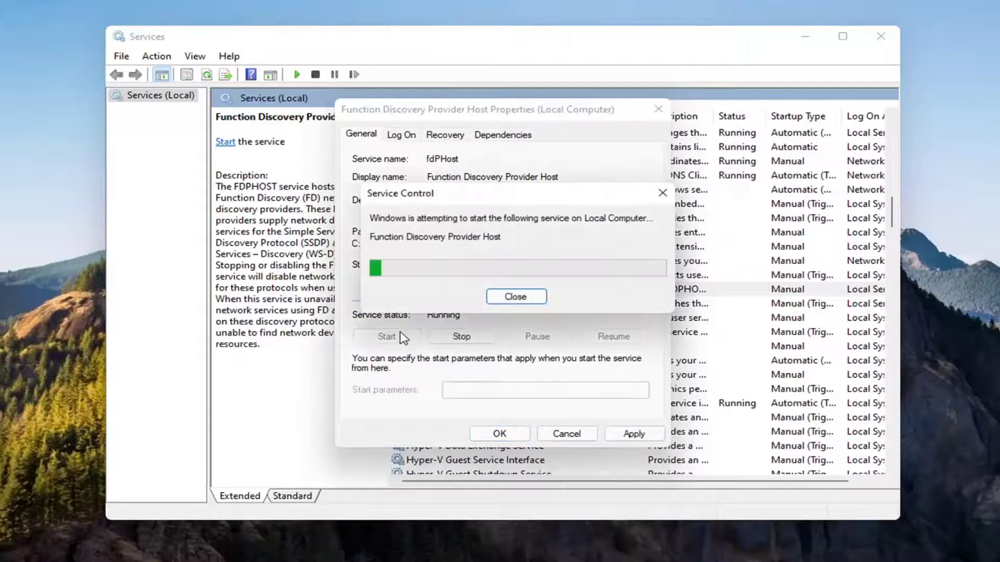
click(629, 433)
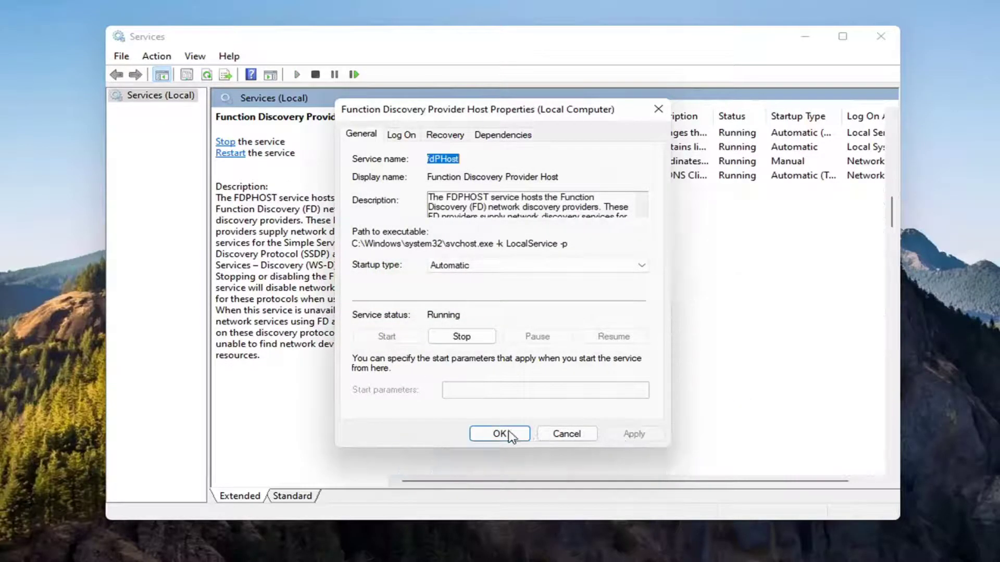
click(503, 434)
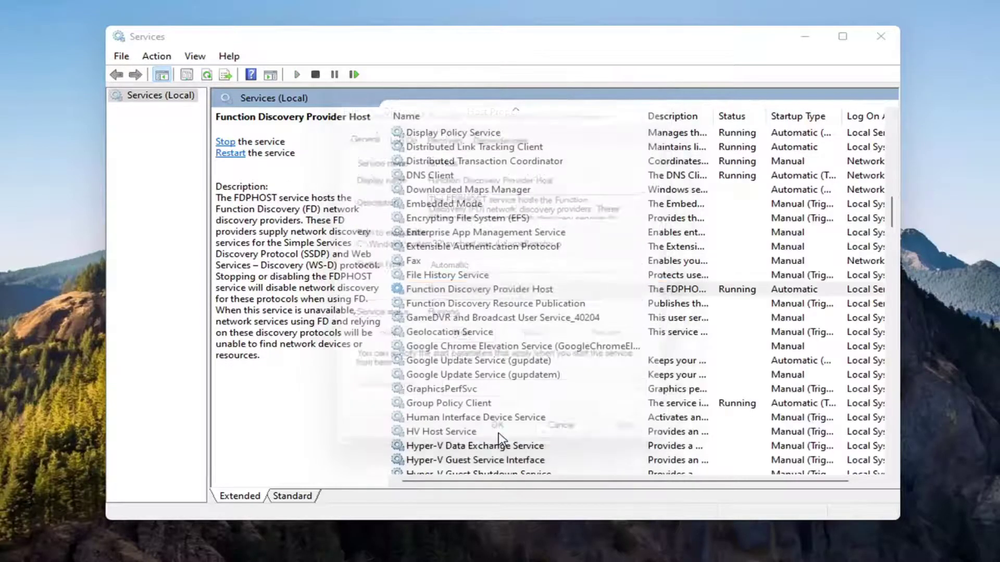
Step: Set Function Discovery Resource Publication to Automatic startup, start the service, and apply
click(468, 307)
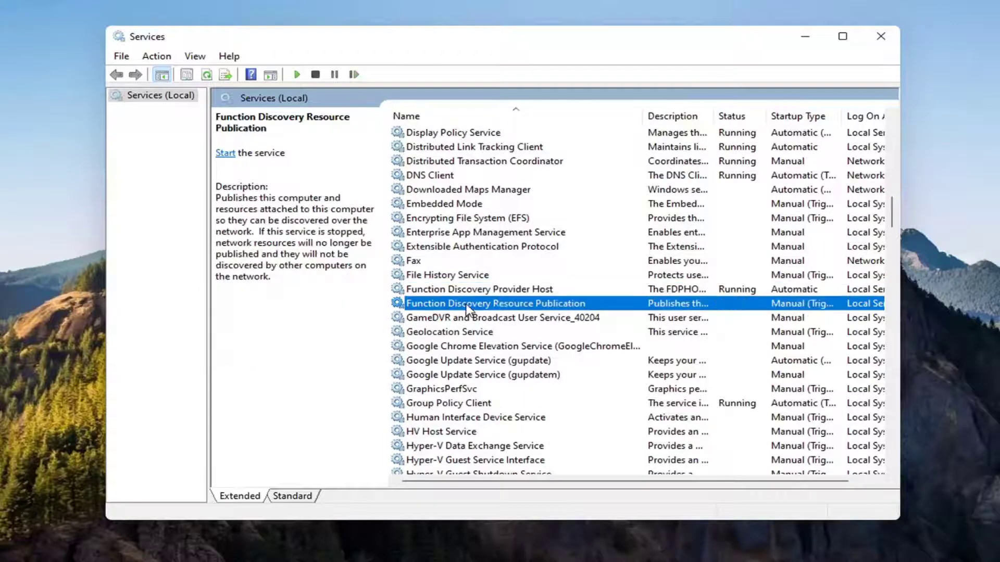
double_click(467, 305)
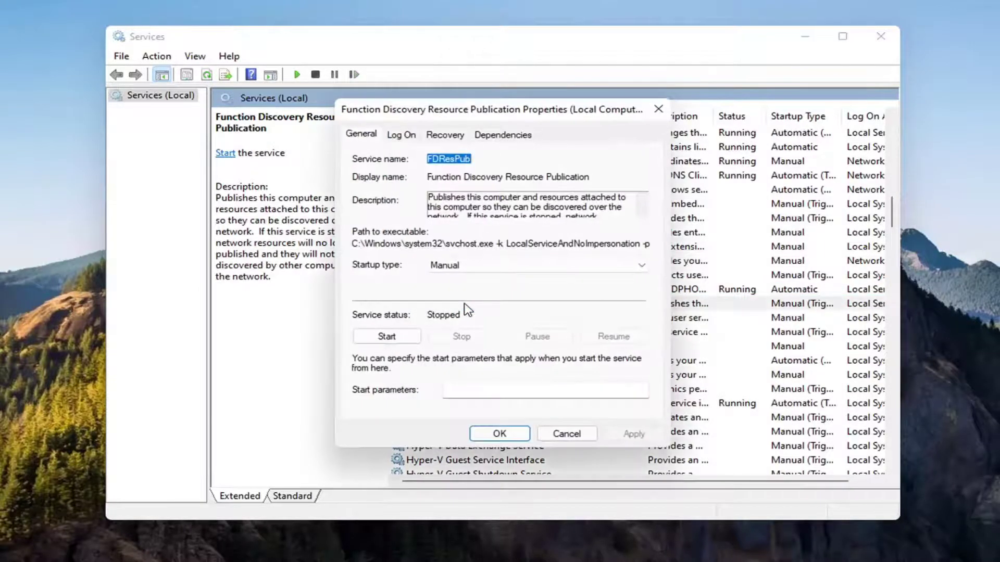
click(474, 270)
click(453, 272)
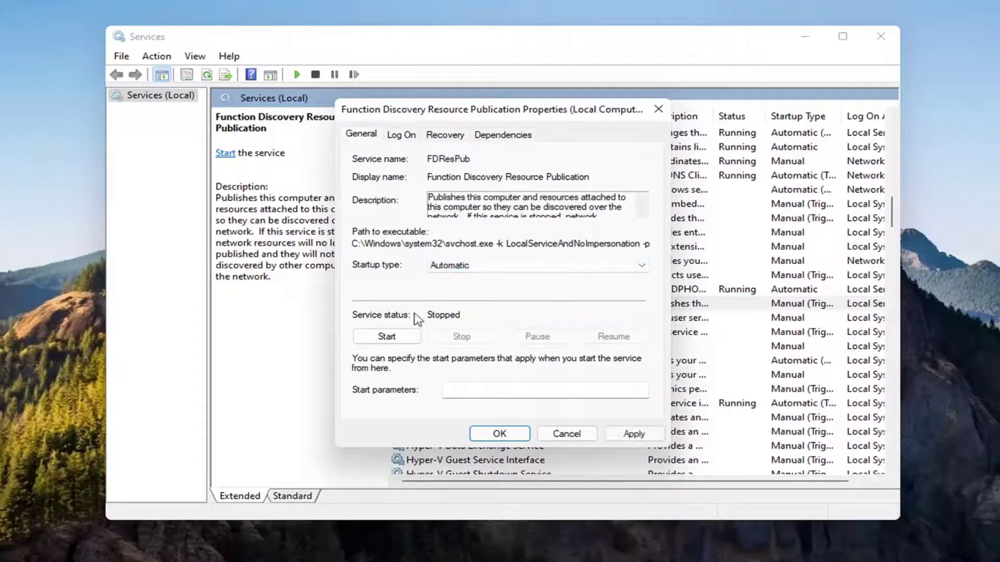
click(386, 337)
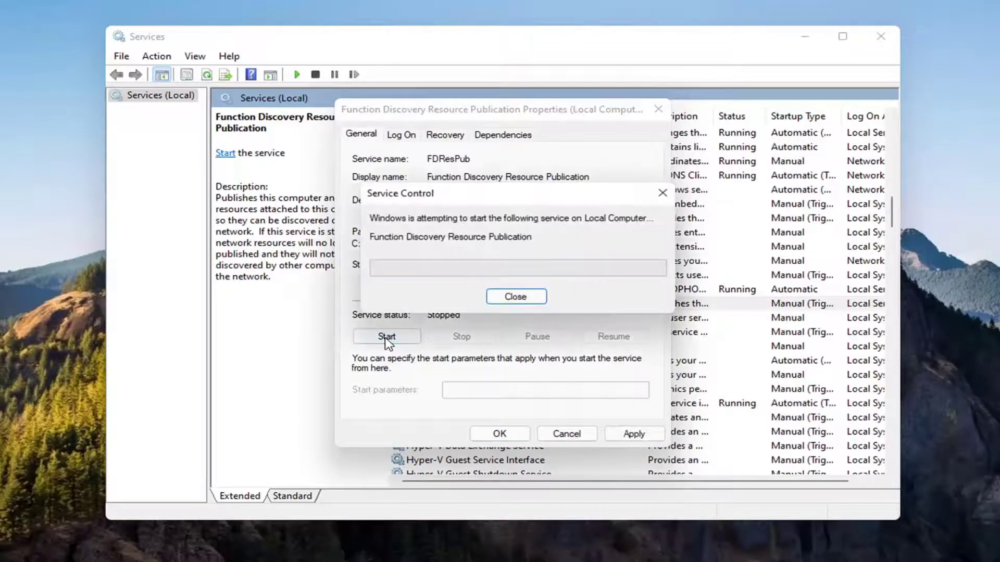
click(632, 434)
click(500, 435)
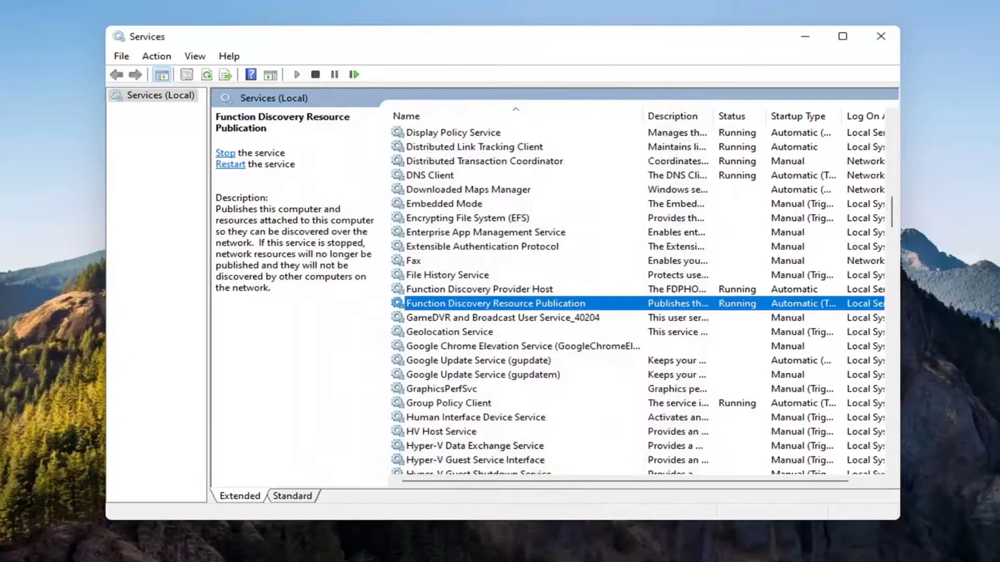
scroll(593, 336, down, 5)
scroll(594, 336, down, 7)
scroll(526, 347, down, 2)
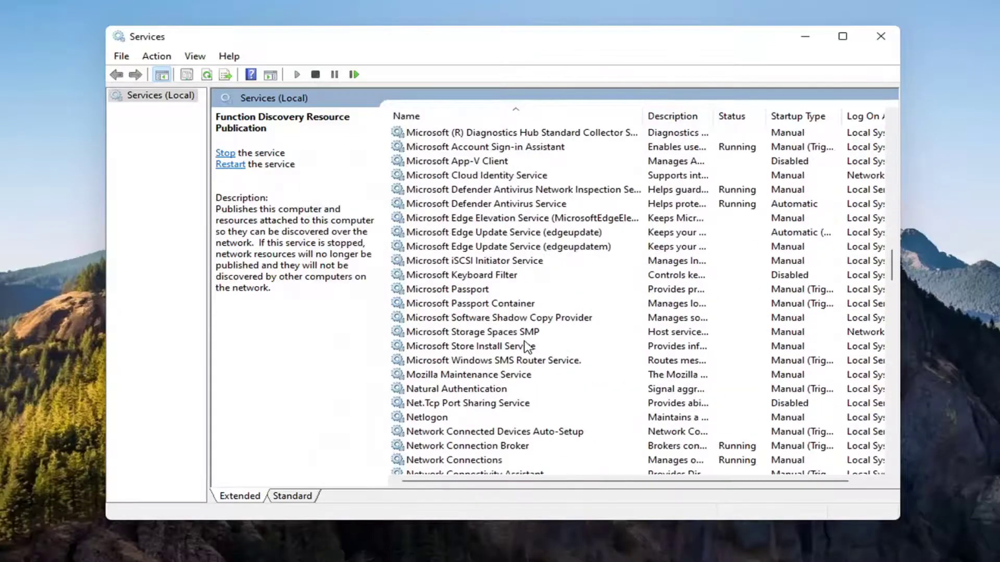
scroll(505, 366, down, 8)
scroll(506, 363, down, 5)
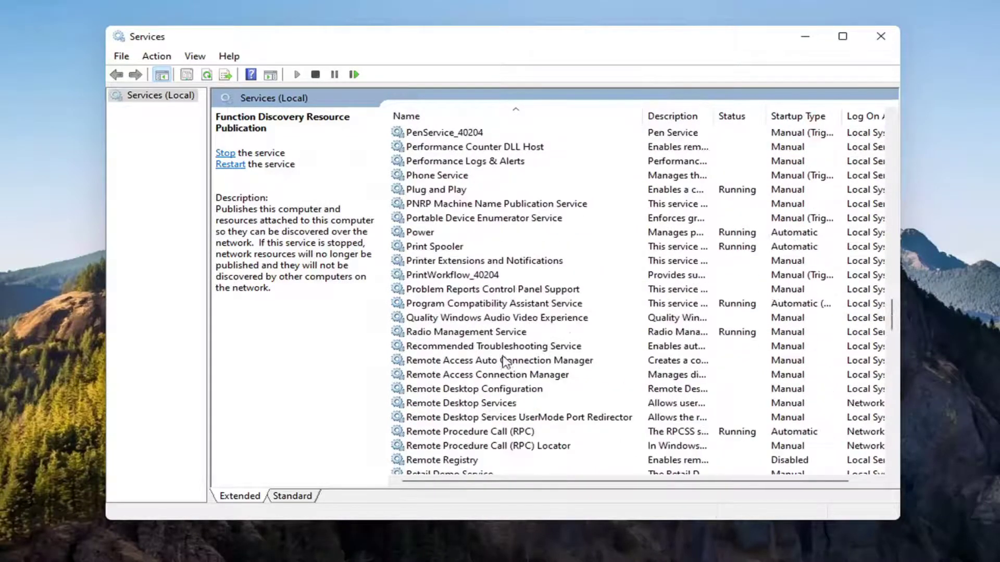
scroll(506, 363, down, 5)
scroll(558, 360, down, 1)
scroll(454, 338, down, 2)
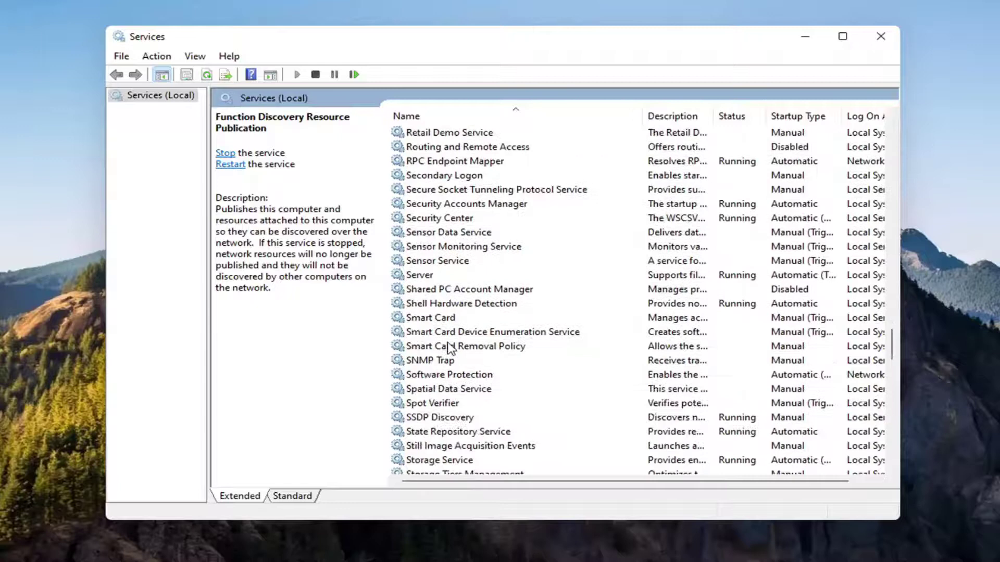
Step: Change SSDP Discovery's startup type to Automatic and apply
click(442, 420)
scroll(431, 391, down, 2)
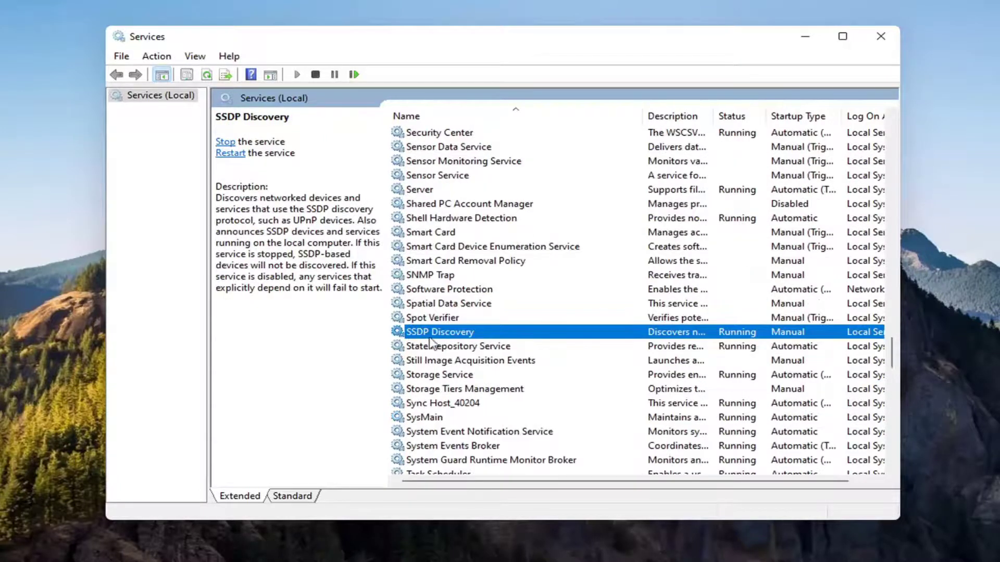
double_click(432, 334)
click(440, 265)
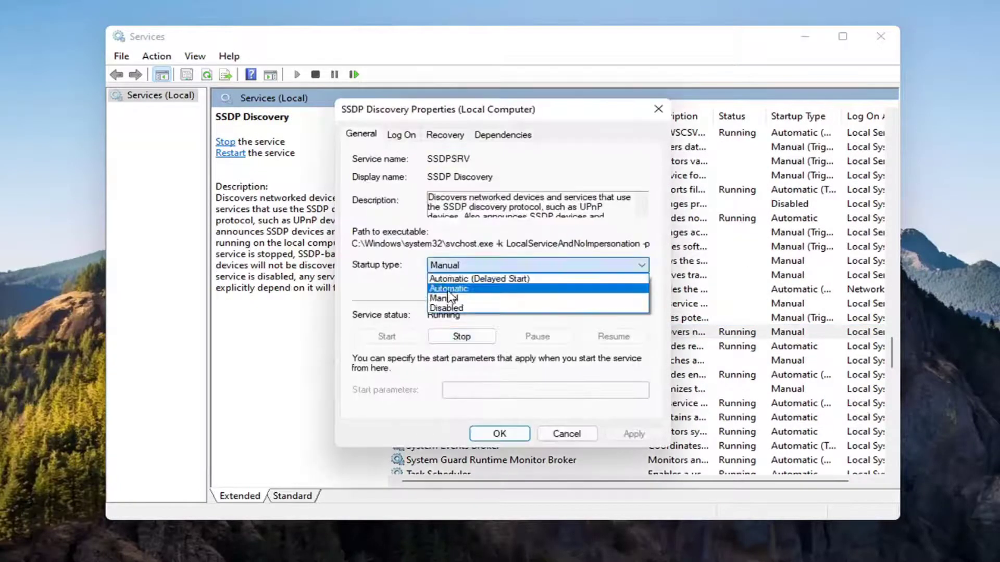
click(446, 286)
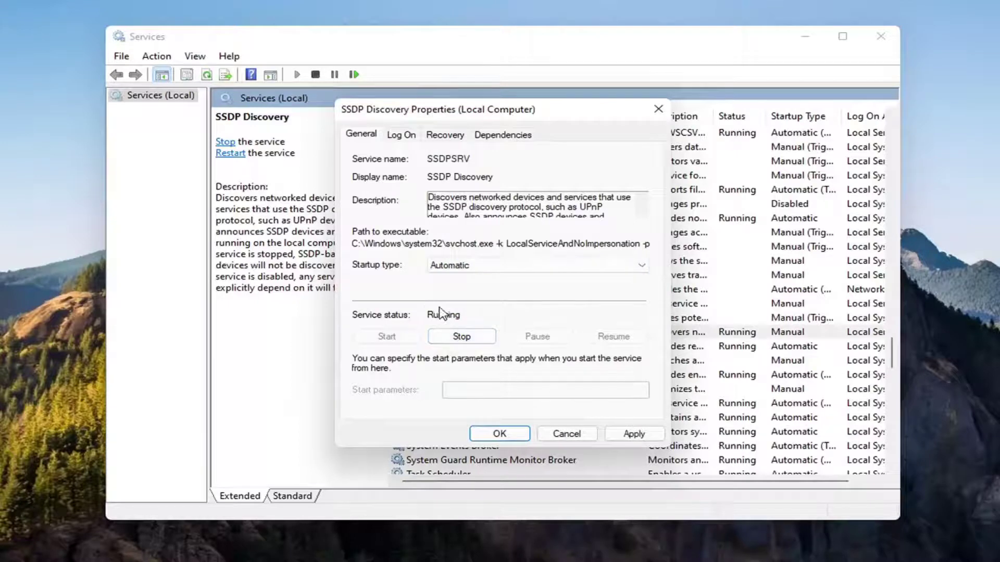
click(632, 434)
click(501, 432)
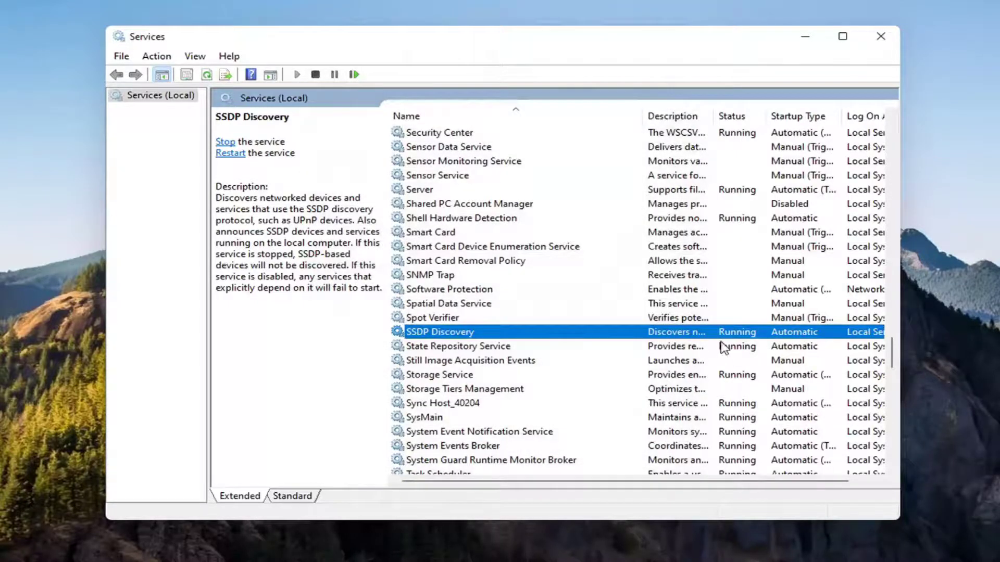
scroll(508, 351, down, 1)
scroll(508, 351, down, 3)
scroll(512, 359, down, 2)
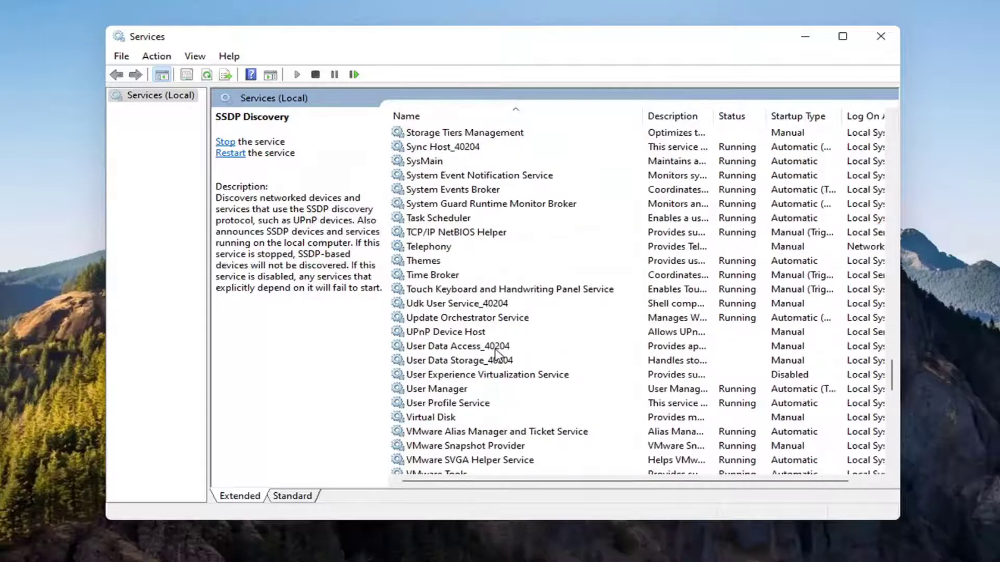
Step: Set UPnP Device Host to Automatic startup, start the service, and apply
click(439, 334)
double_click(447, 333)
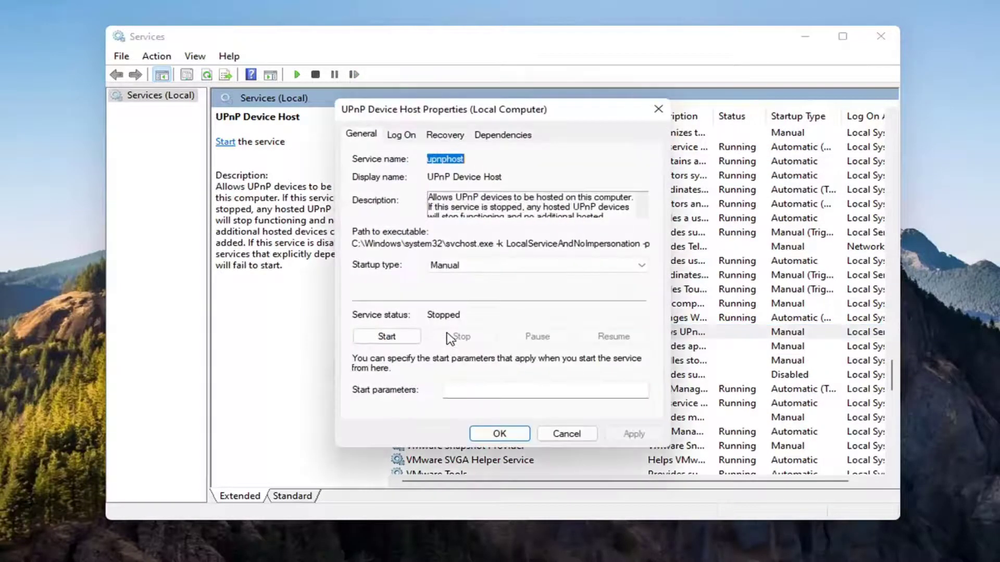
click(460, 266)
click(447, 283)
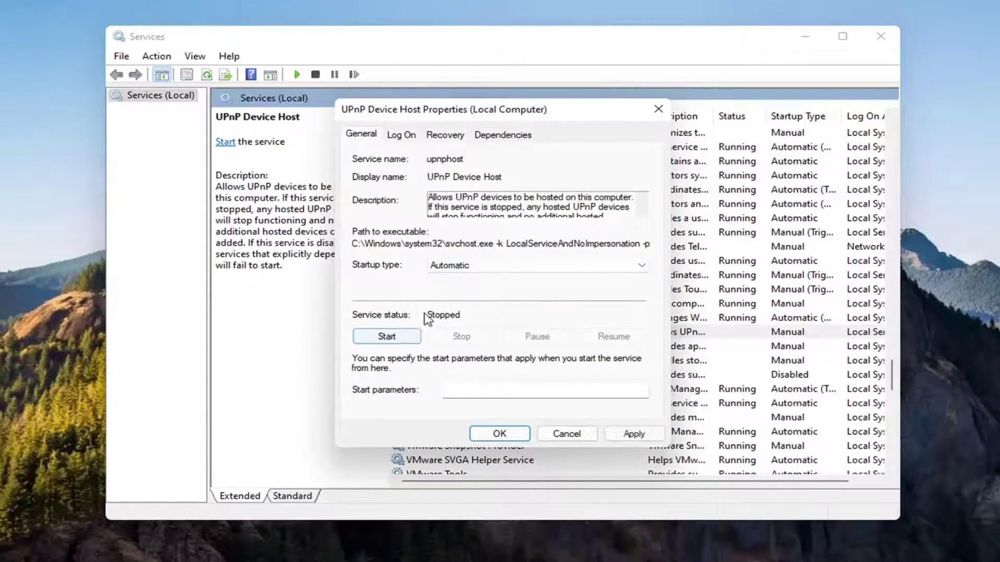
click(396, 337)
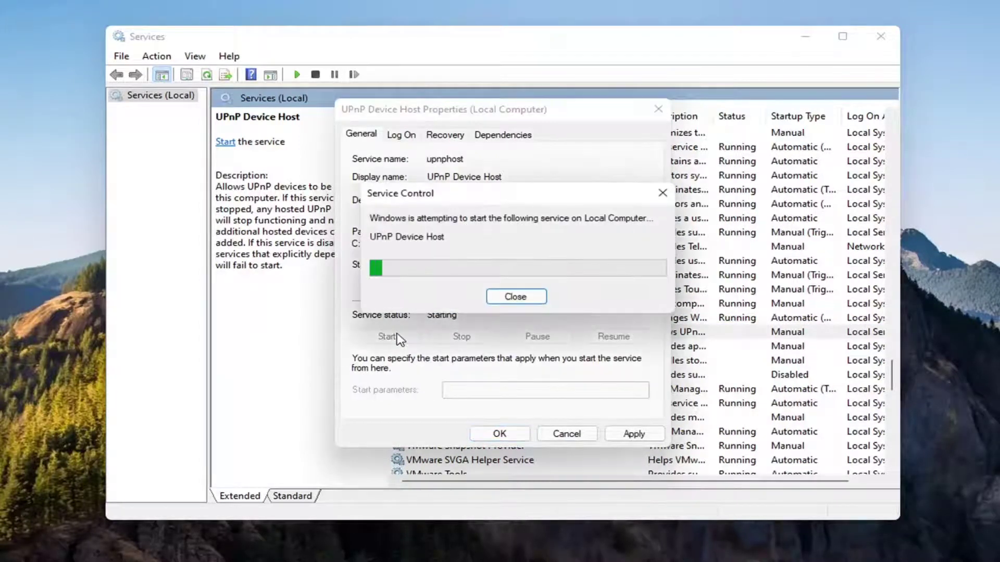
click(633, 434)
click(491, 435)
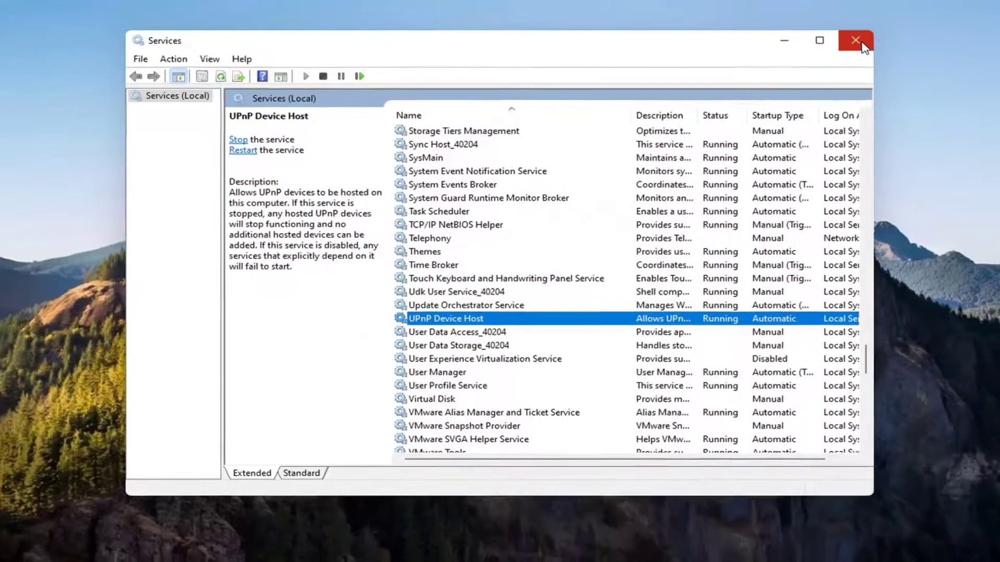
Step: Close the Services window and choose Restart from the Start button's quick-link menu
click(856, 41)
right_click(426, 547)
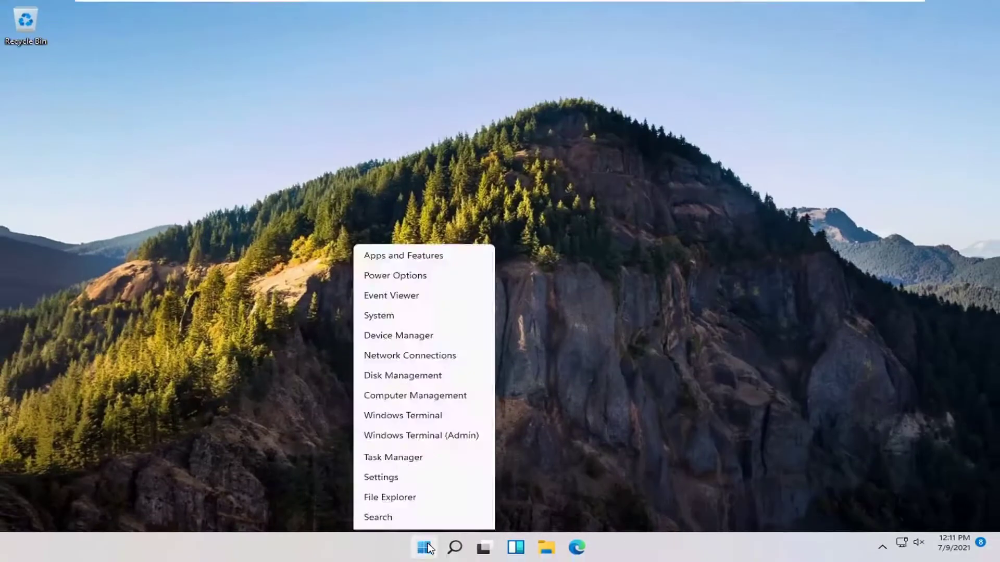
click(514, 518)
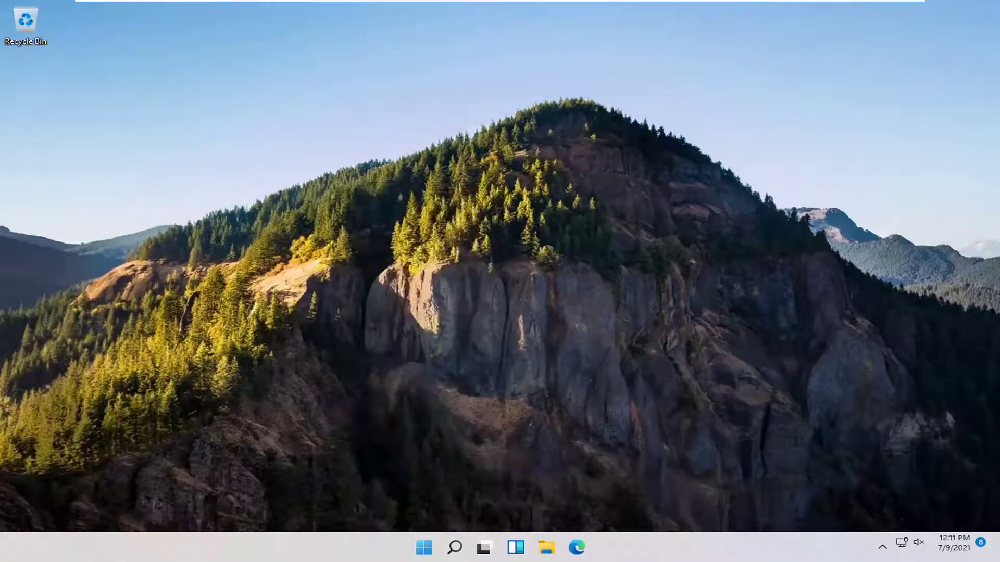